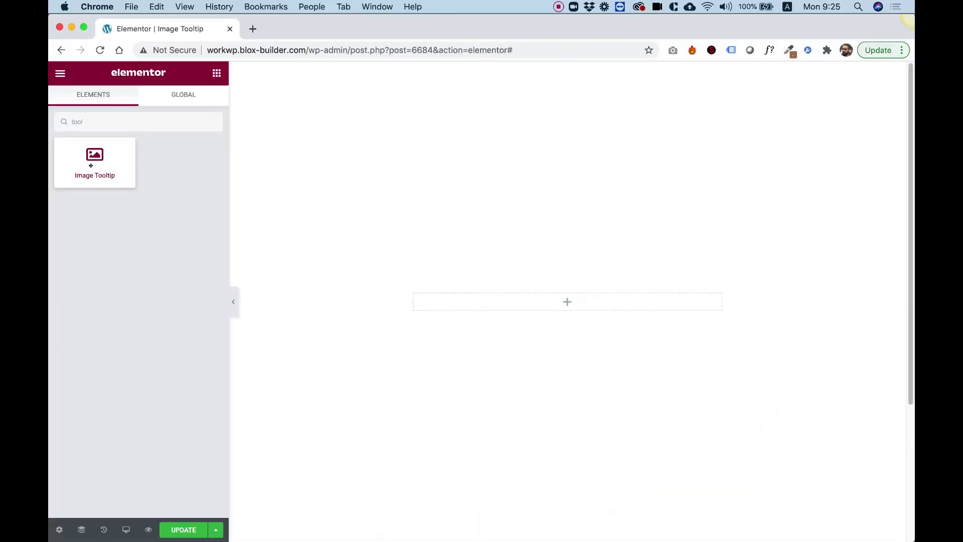
Step: Add an Image Tooltip widget to the empty section and preview its 'Tooltop Image' tooltip
{"action": "left_click_drag", "start_coordinate": [88, 157], "coordinate": [514, 299]}
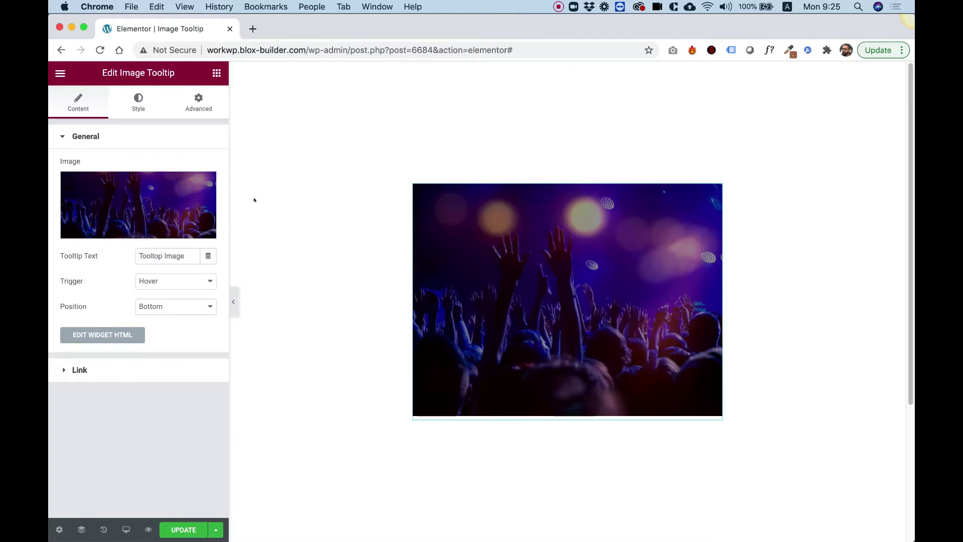
{"action": "mouse_move", "coordinate": [570, 272]}
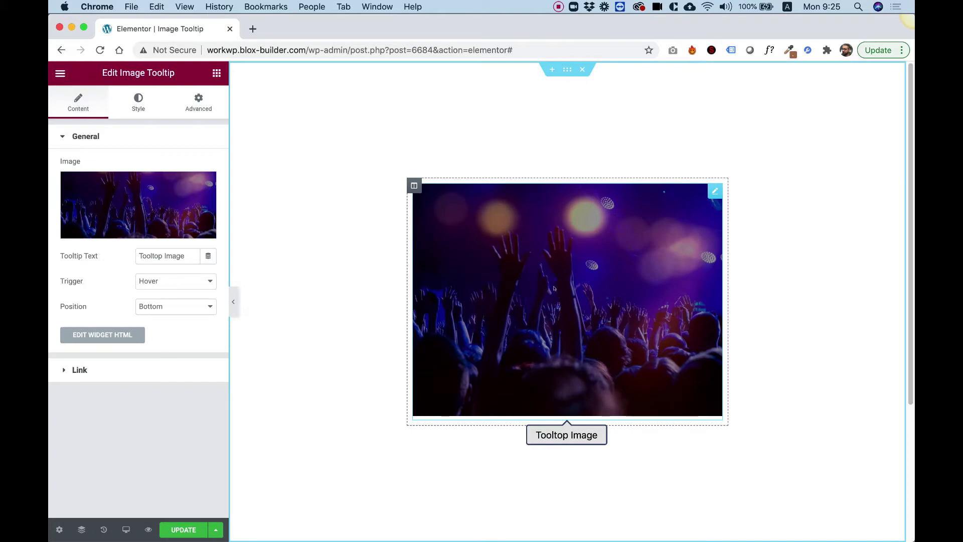
Step: Replace the concert photo with the portrait of the man in red headphones
{"action": "left_click", "coordinate": [148, 201]}
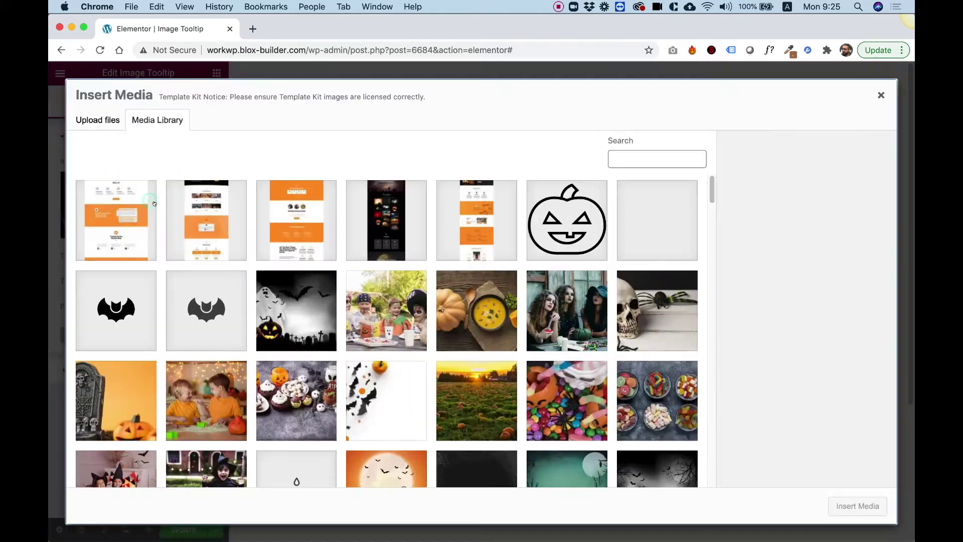
{"action": "scroll", "coordinate": [557, 317], "scroll_direction": "down", "scroll_amount": 20}
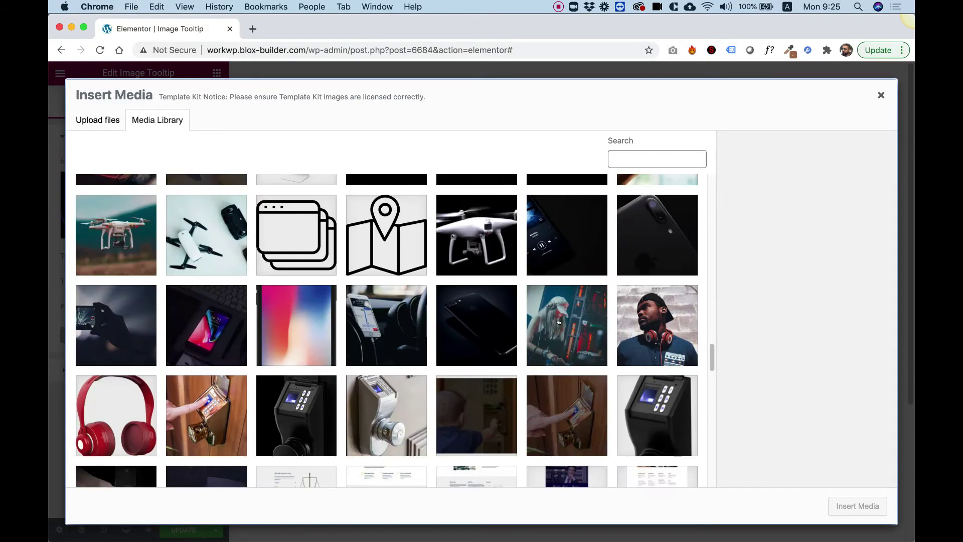
{"action": "left_click", "coordinate": [641, 324]}
{"action": "left_click", "coordinate": [857, 505]}
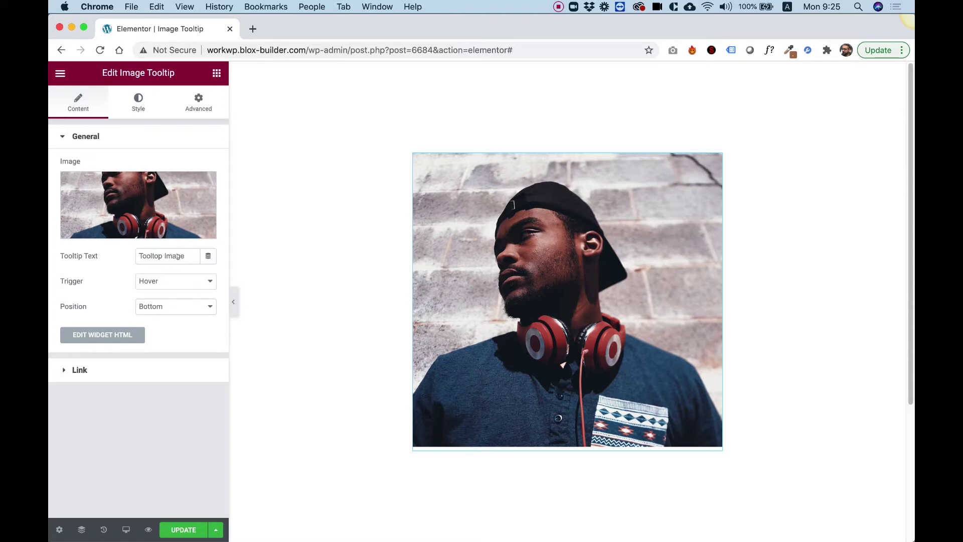
Step: Change the tooltip text to 'Awesome', set its trigger to Click, and test it on the image
{"action": "triple_click", "coordinate": [178, 257]}
{"action": "type", "text": "A"}
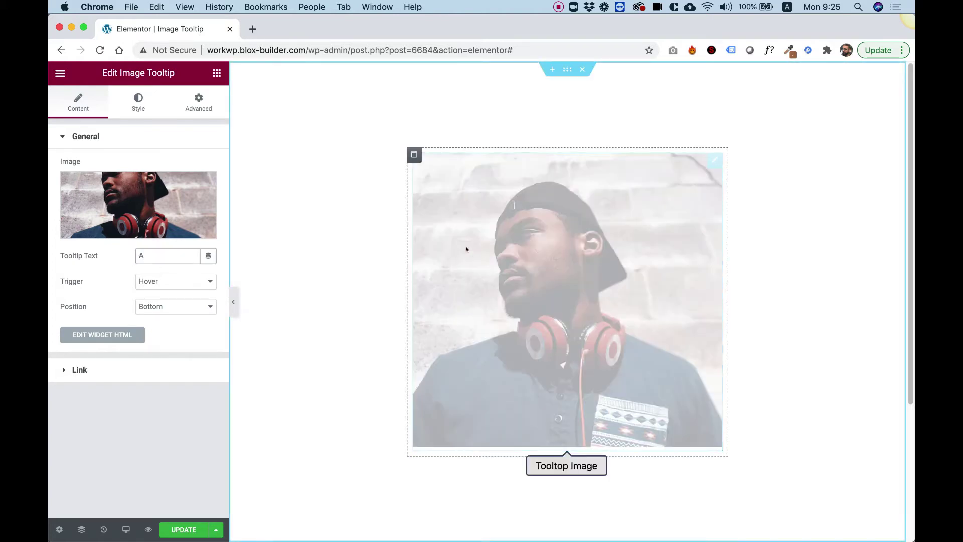
{"action": "type", "text": "wesome"}
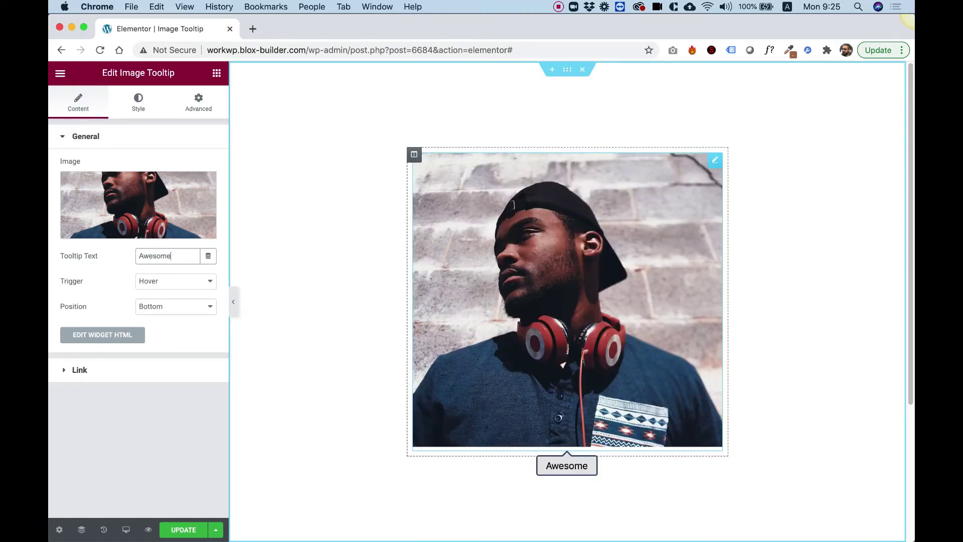
{"action": "left_click", "coordinate": [162, 282]}
{"action": "left_click", "coordinate": [158, 291]}
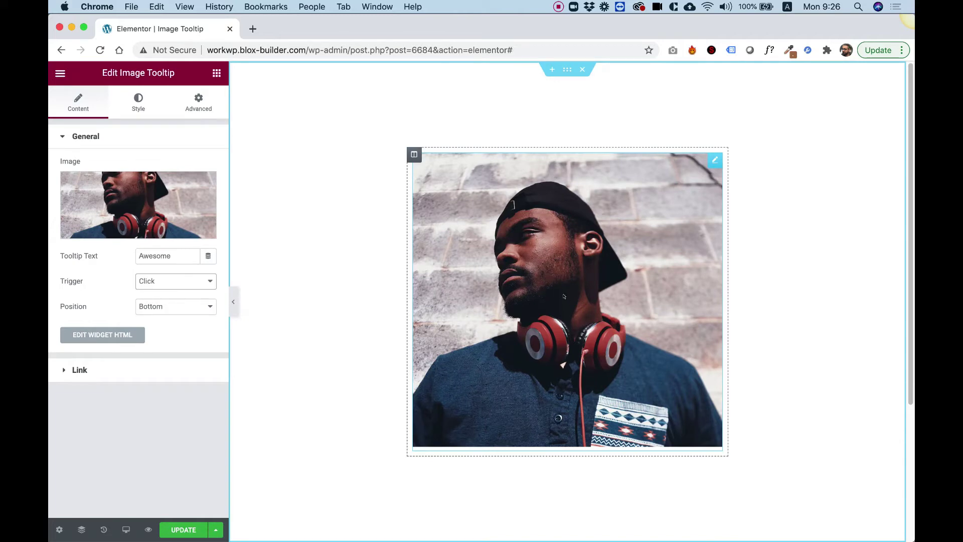
{"action": "left_click", "coordinate": [553, 229]}
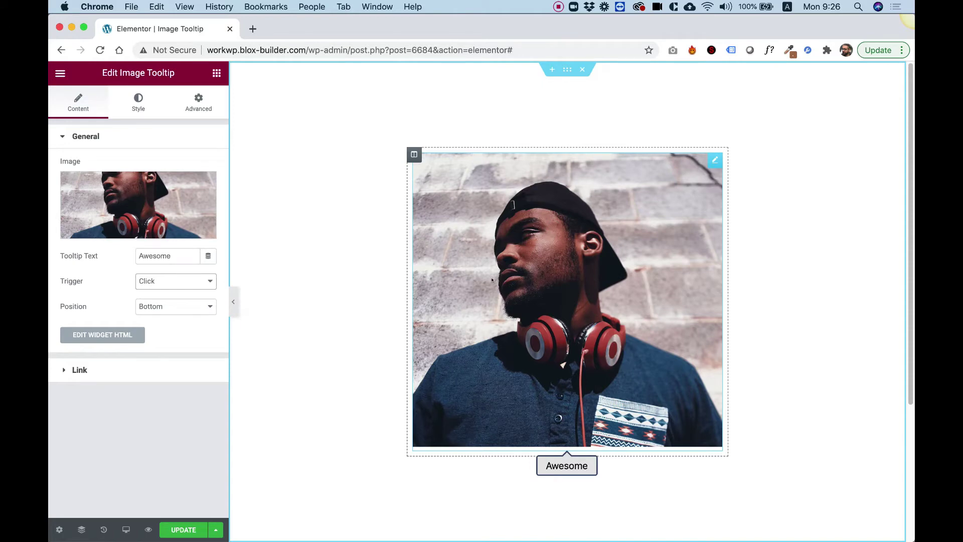
{"action": "left_click", "coordinate": [545, 264]}
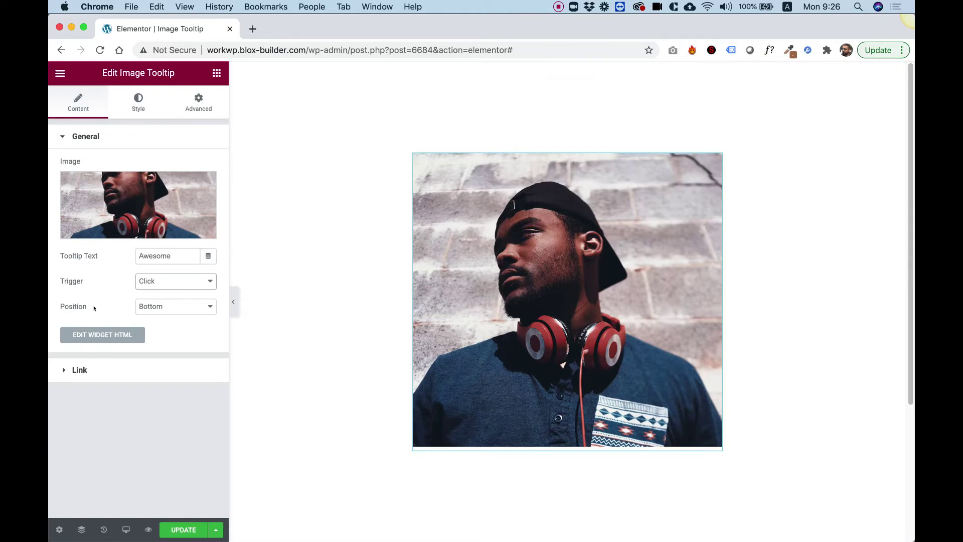
Step: Move the tooltip position to Top and check it by clicking the portrait
{"action": "left_click", "coordinate": [160, 307]}
{"action": "left_click", "coordinate": [151, 295]}
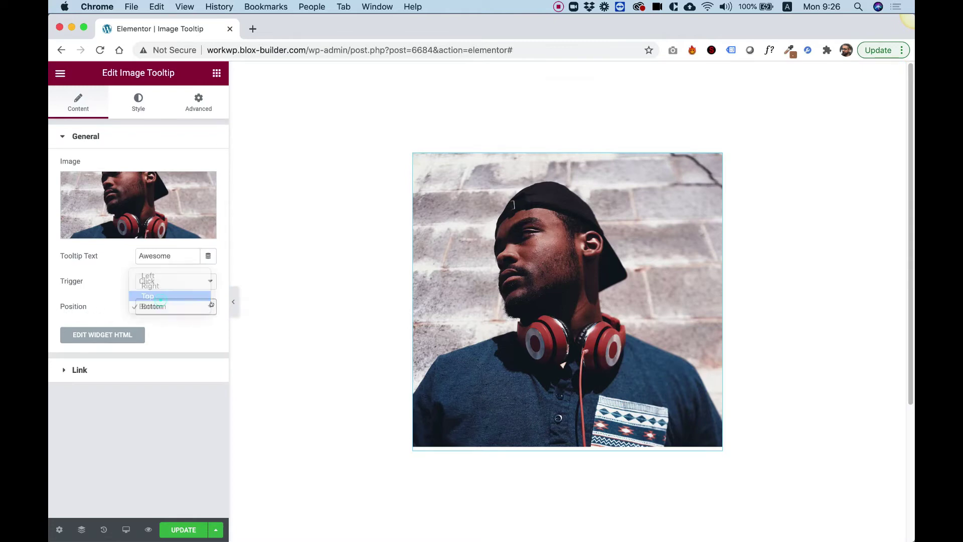
{"action": "left_click", "coordinate": [547, 266]}
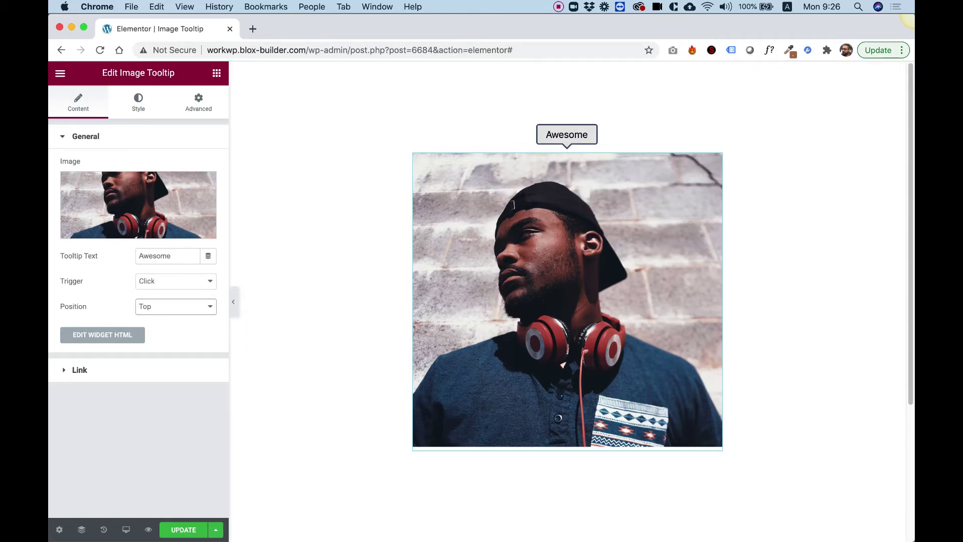
{"action": "left_click", "coordinate": [87, 370]}
Step: Switch Show Link on and back off, leaving the image unlinked, then go to Style settings
{"action": "left_click", "coordinate": [201, 198]}
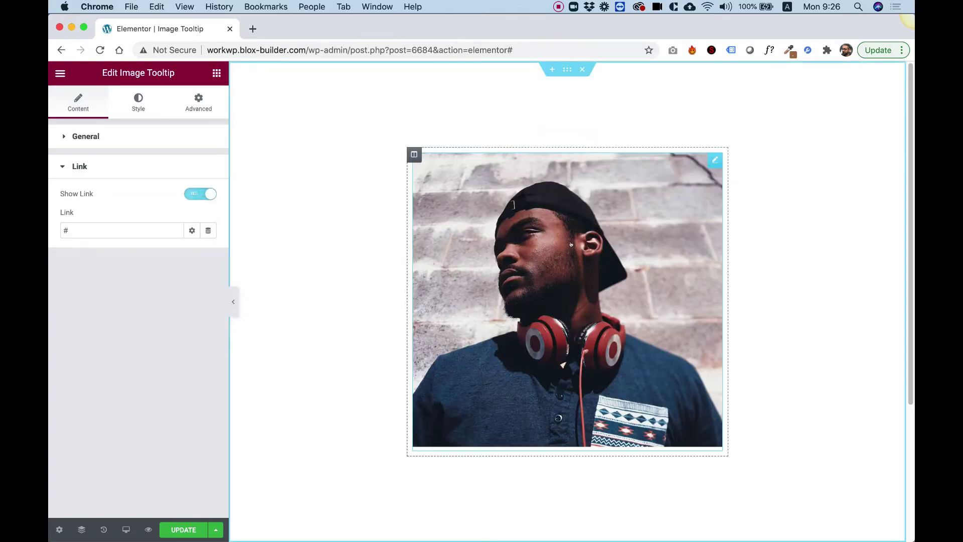
{"action": "left_click", "coordinate": [185, 193]}
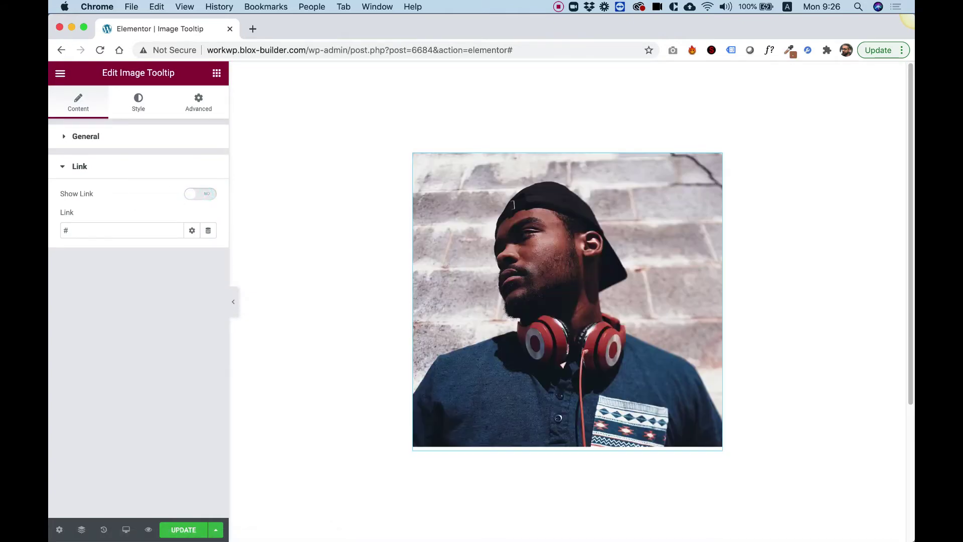
{"action": "left_click", "coordinate": [132, 102]}
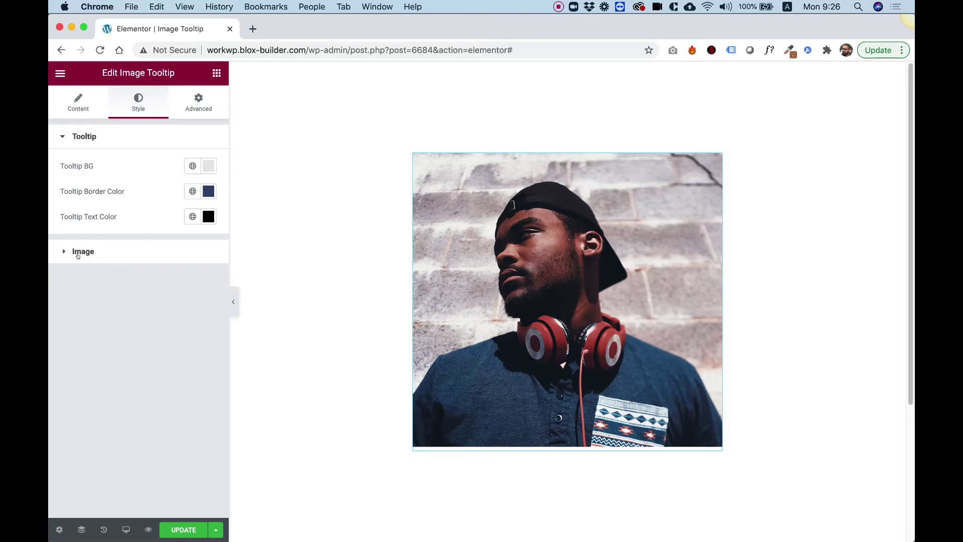
Step: Set the tooltip background colour to bright yellow #F4FF00
{"action": "left_click", "coordinate": [205, 165]}
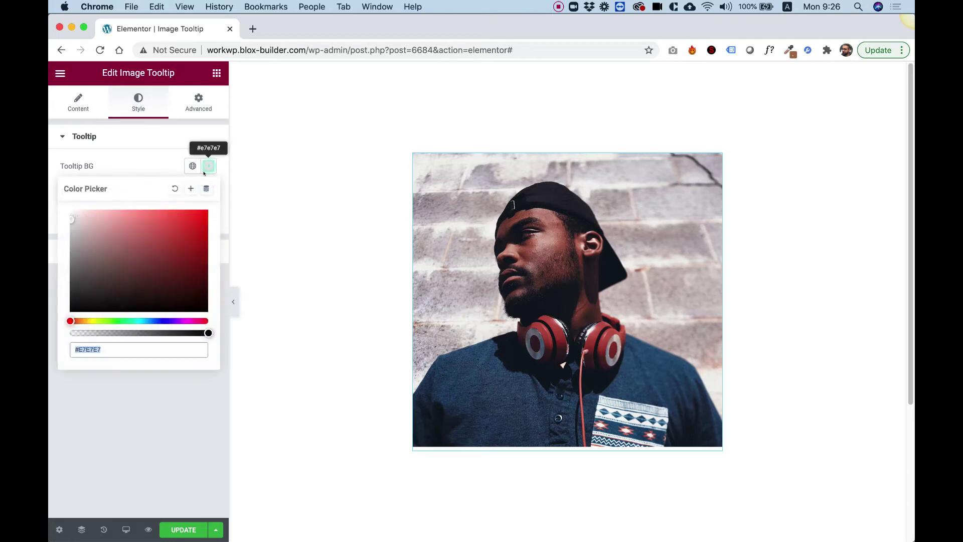
{"action": "left_click", "coordinate": [99, 244]}
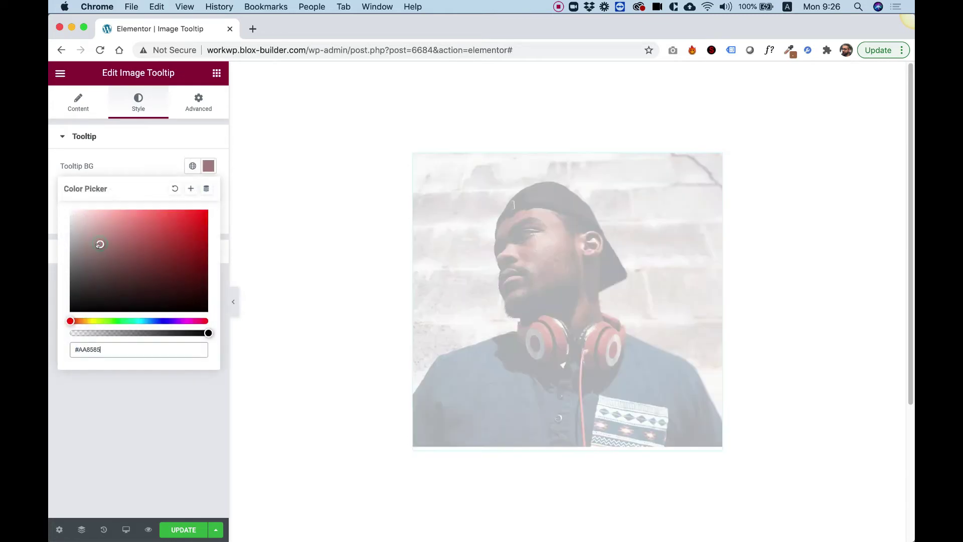
{"action": "left_click", "coordinate": [93, 319]}
{"action": "left_click_drag", "start_coordinate": [94, 316], "coordinate": [96, 319]}
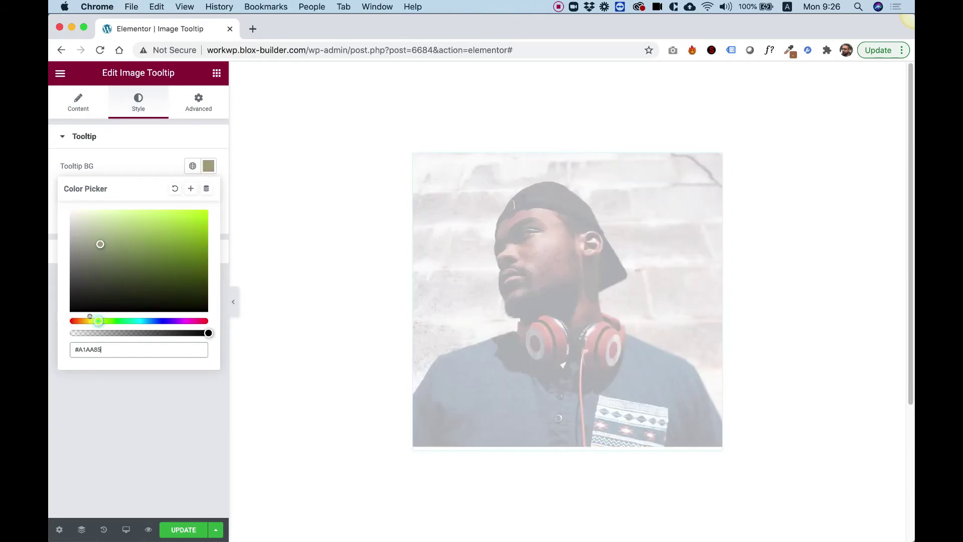
{"action": "left_click", "coordinate": [170, 211]}
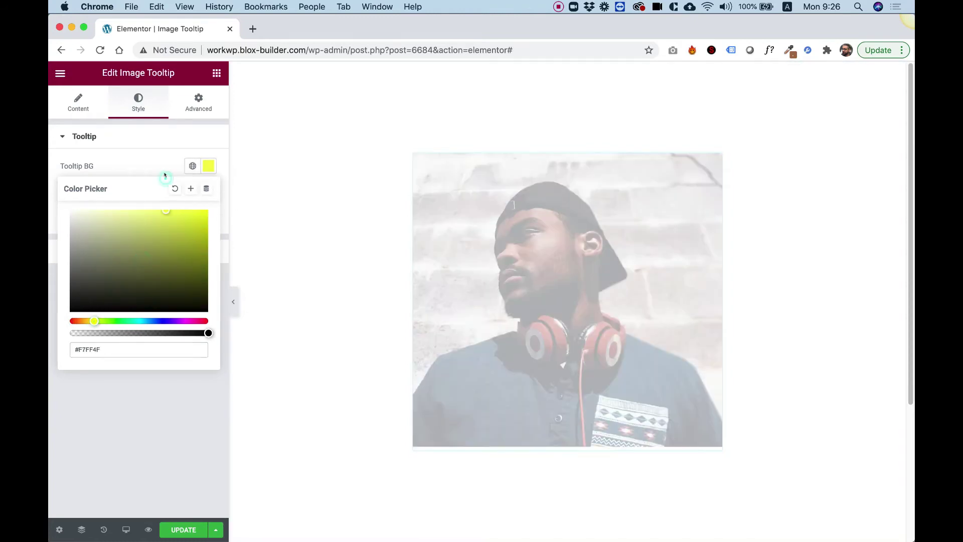
{"action": "left_click_drag", "start_coordinate": [170, 211], "coordinate": [224, 200]}
{"action": "left_click", "coordinate": [164, 166]}
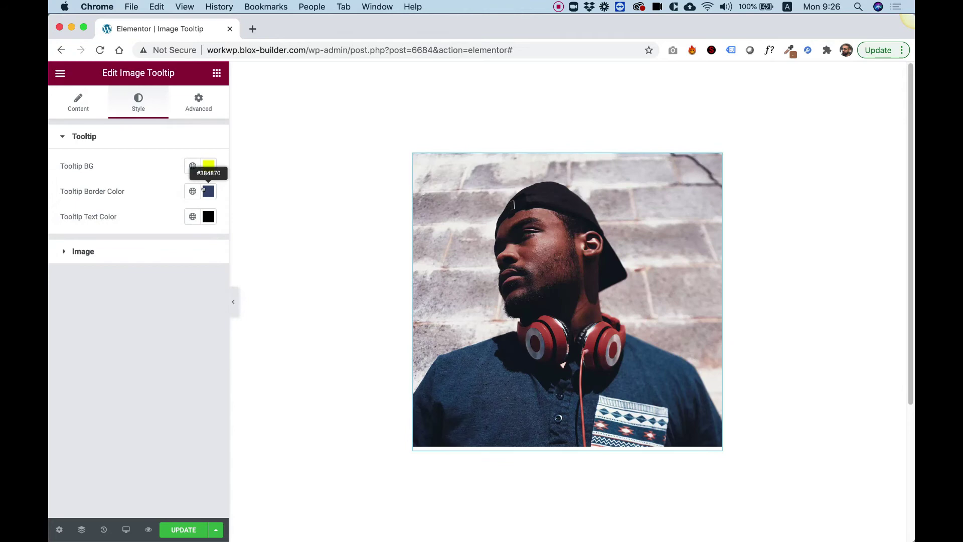
Step: Keep the tooltip border colour and text colour black
{"action": "left_click", "coordinate": [208, 191]}
{"action": "left_click", "coordinate": [157, 193]}
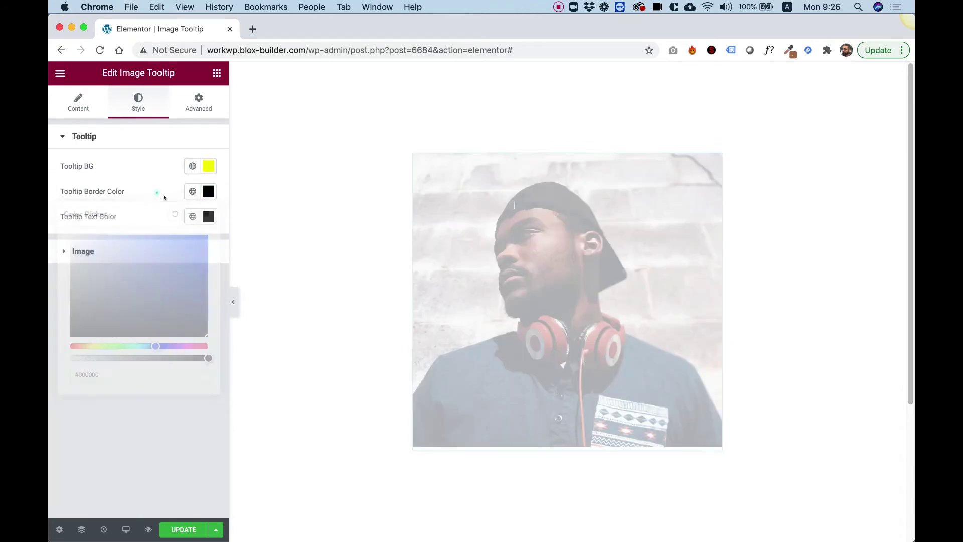
{"action": "left_click", "coordinate": [206, 216]}
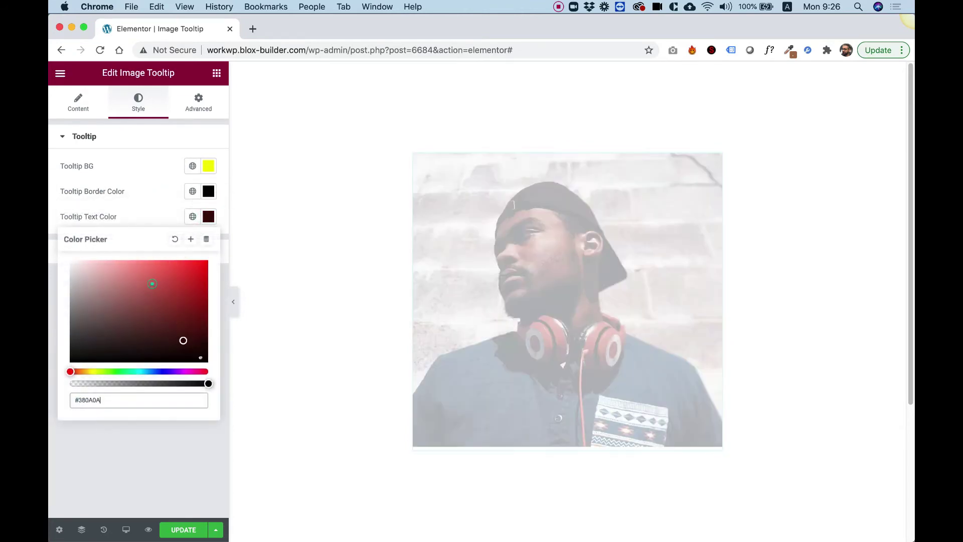
{"action": "left_click", "coordinate": [146, 212]}
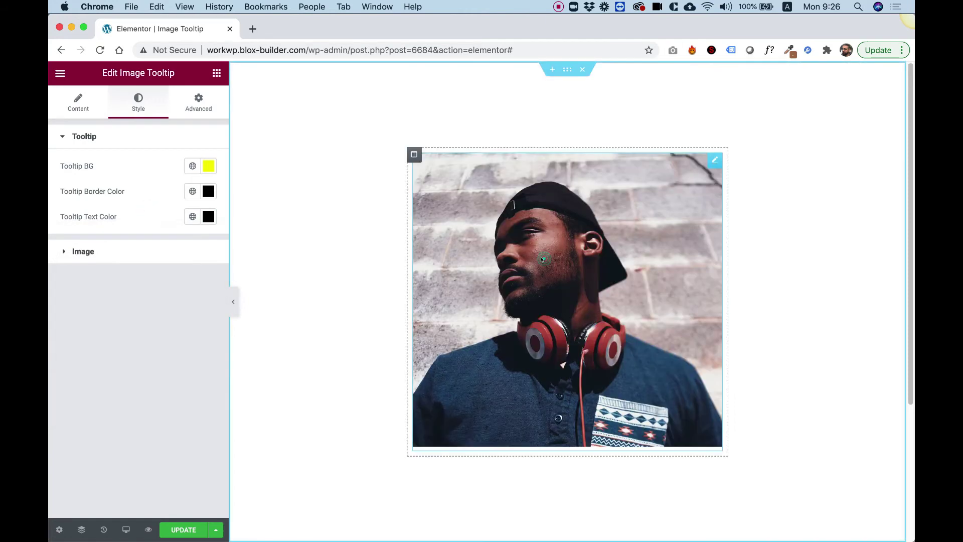
{"action": "mouse_move", "coordinate": [587, 218]}
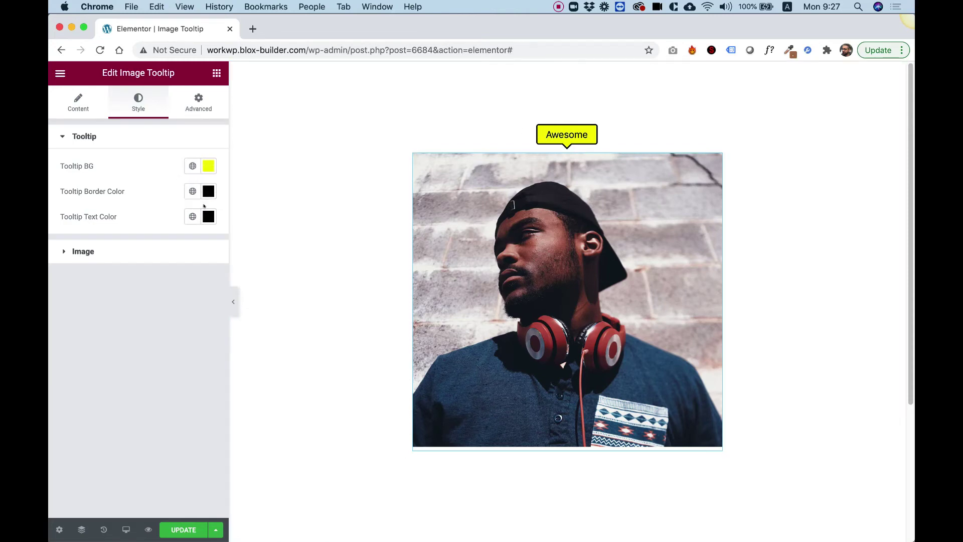
Step: Round the image corners to radius 52 and narrow the image width to 72
{"action": "left_click", "coordinate": [78, 251]}
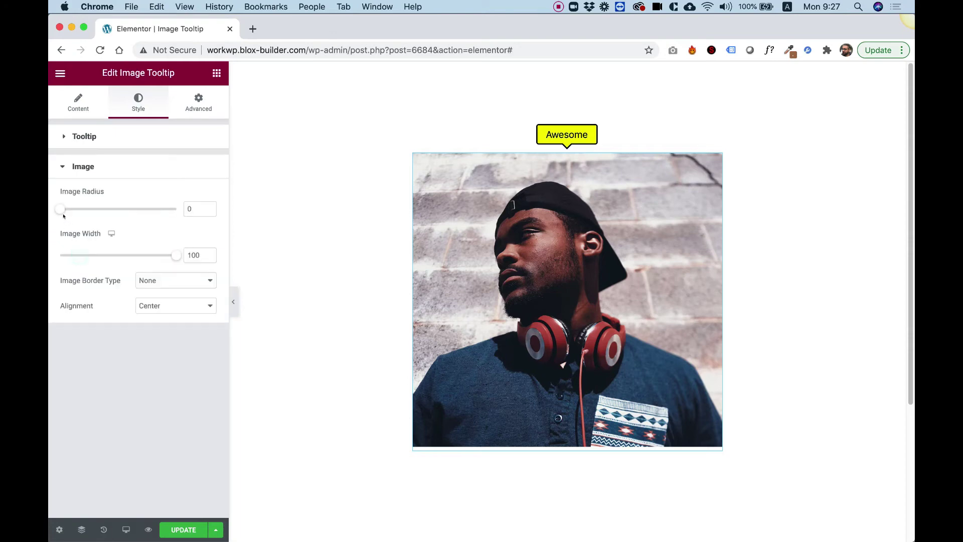
{"action": "left_click_drag", "start_coordinate": [57, 210], "coordinate": [118, 213]}
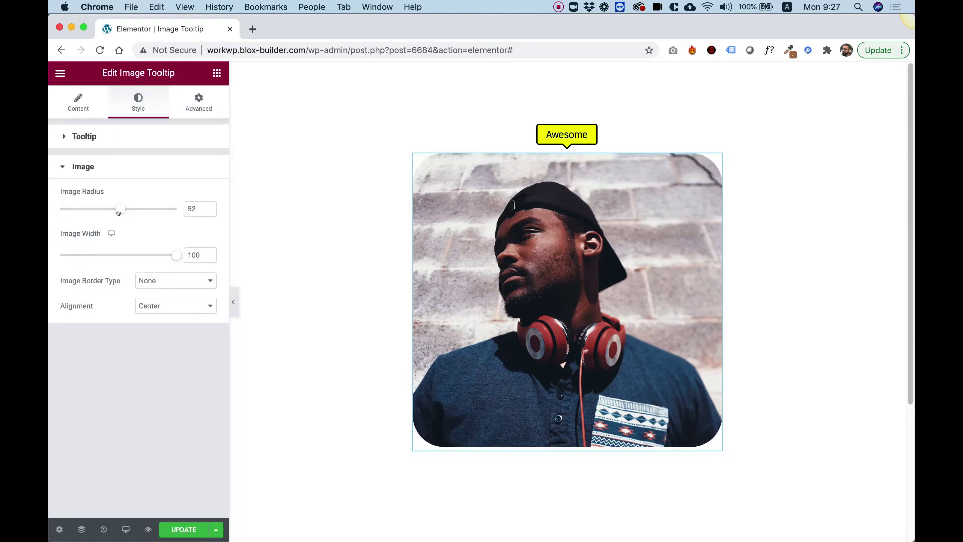
{"action": "mouse_move", "coordinate": [172, 255]}
{"action": "left_mouse_down"}
{"action": "mouse_move", "coordinate": [129, 255]}
{"action": "mouse_move", "coordinate": [182, 255]}
{"action": "left_mouse_up"}
{"action": "left_click_drag", "start_coordinate": [172, 255], "coordinate": [144, 255]}
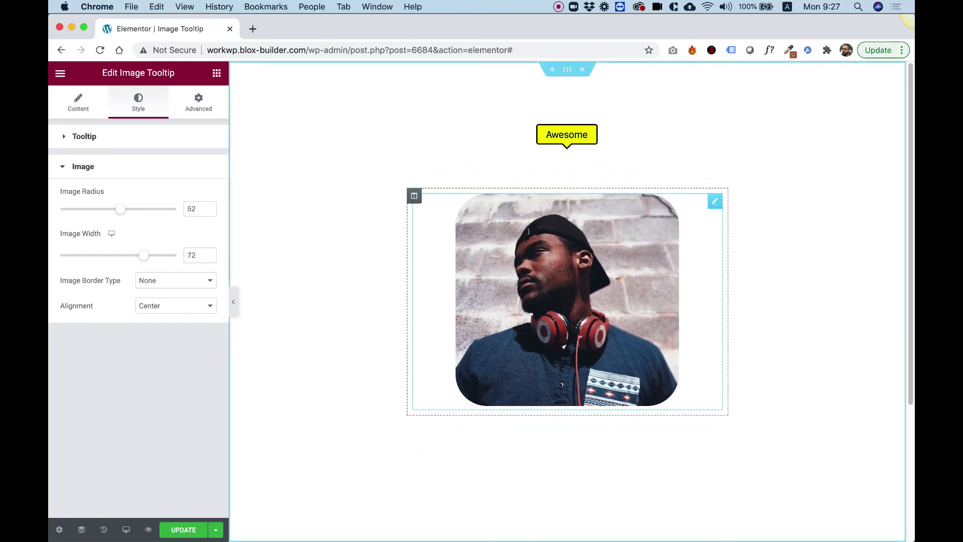
Step: Set the image alignment to Right
{"action": "left_click", "coordinate": [160, 307]}
{"action": "left_click", "coordinate": [162, 315]}
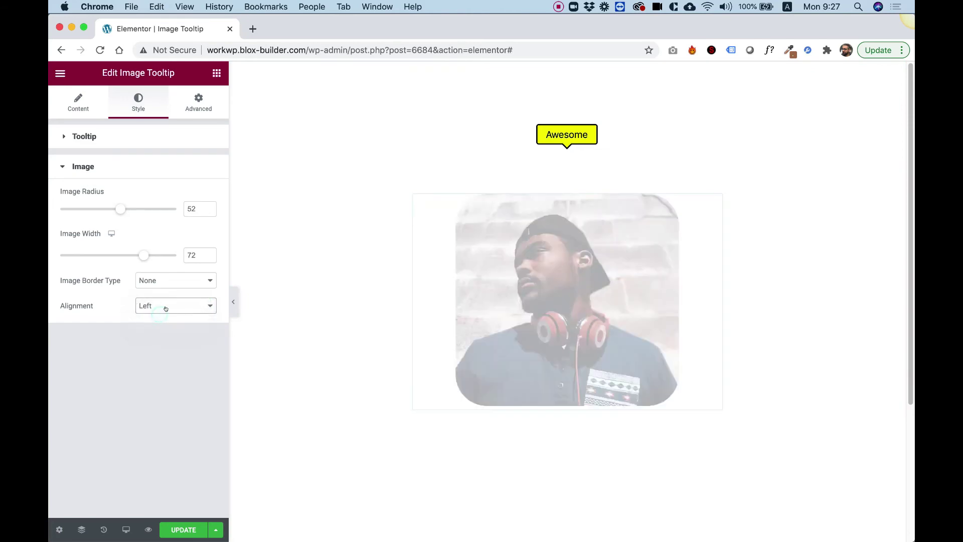
{"action": "left_click", "coordinate": [171, 305]}
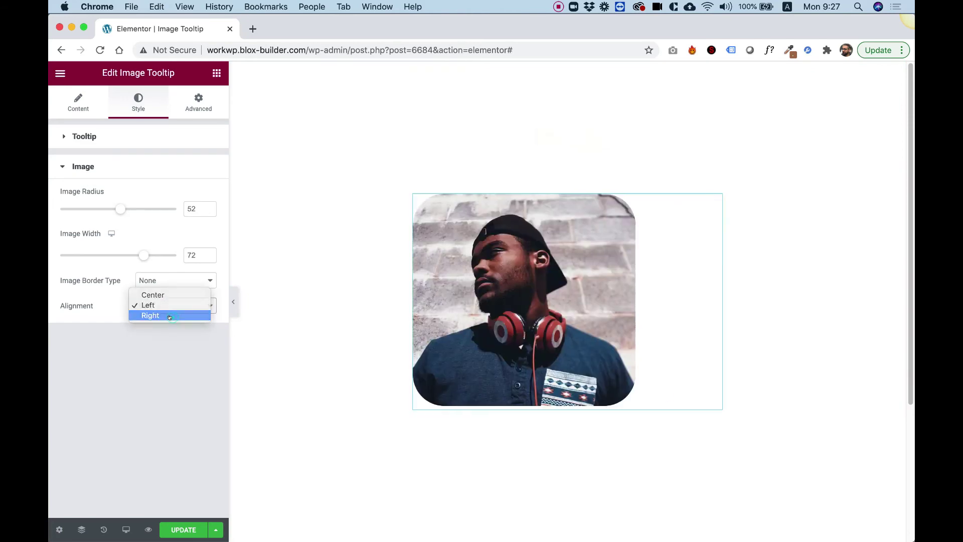
{"action": "left_click", "coordinate": [170, 316]}
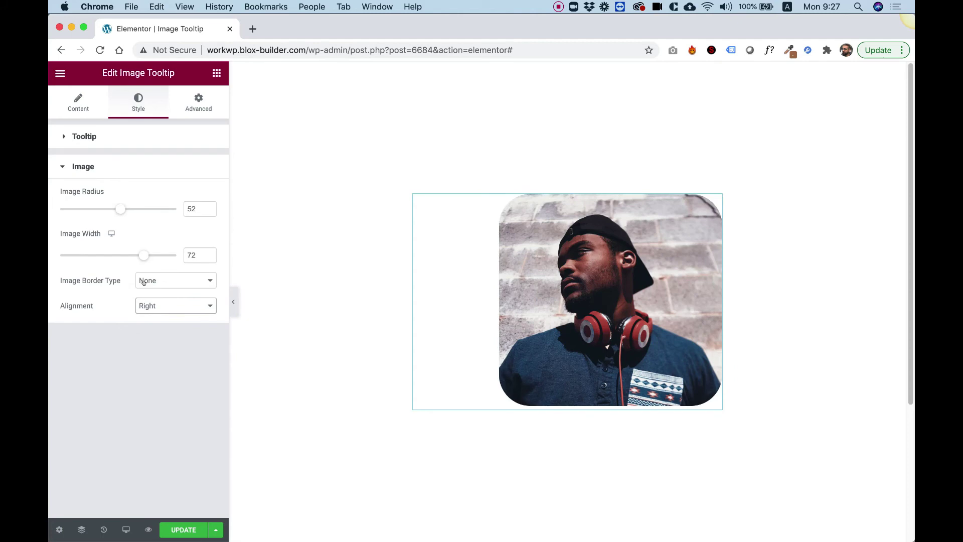
Step: Give the portrait a solid, pure red (#FF0000) border
{"action": "left_click", "coordinate": [146, 281]}
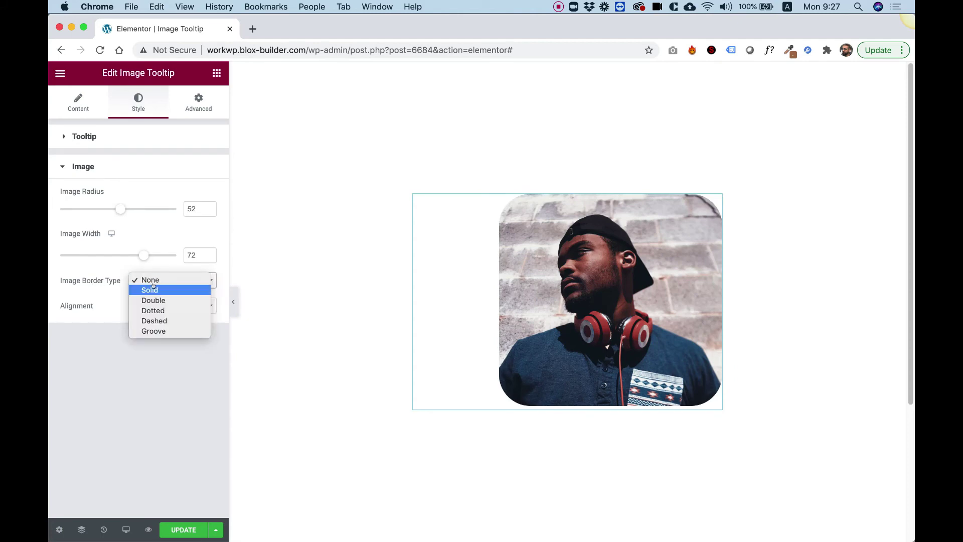
{"action": "left_click", "coordinate": [153, 286]}
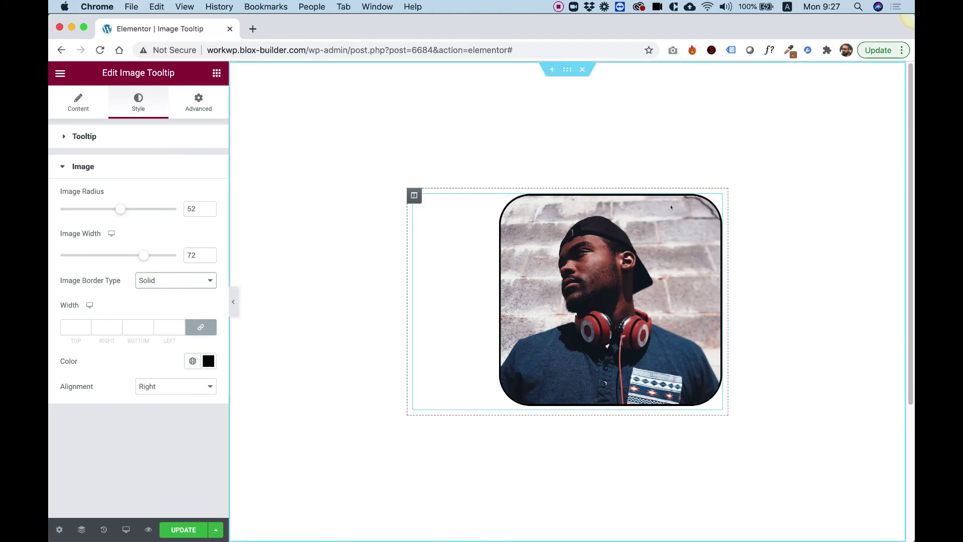
{"action": "left_click", "coordinate": [203, 360]}
{"action": "left_click_drag", "start_coordinate": [177, 235], "coordinate": [215, 191]}
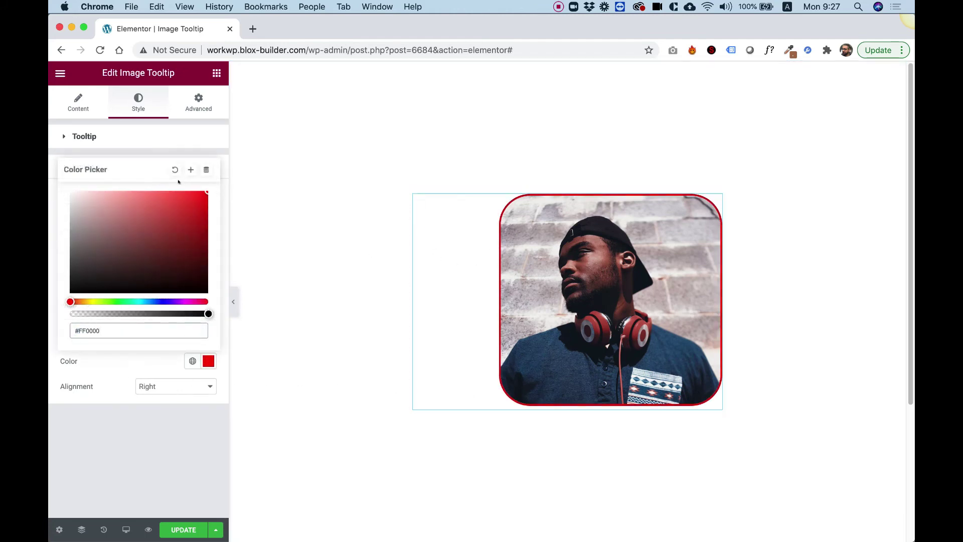
{"action": "left_click", "coordinate": [145, 149]}
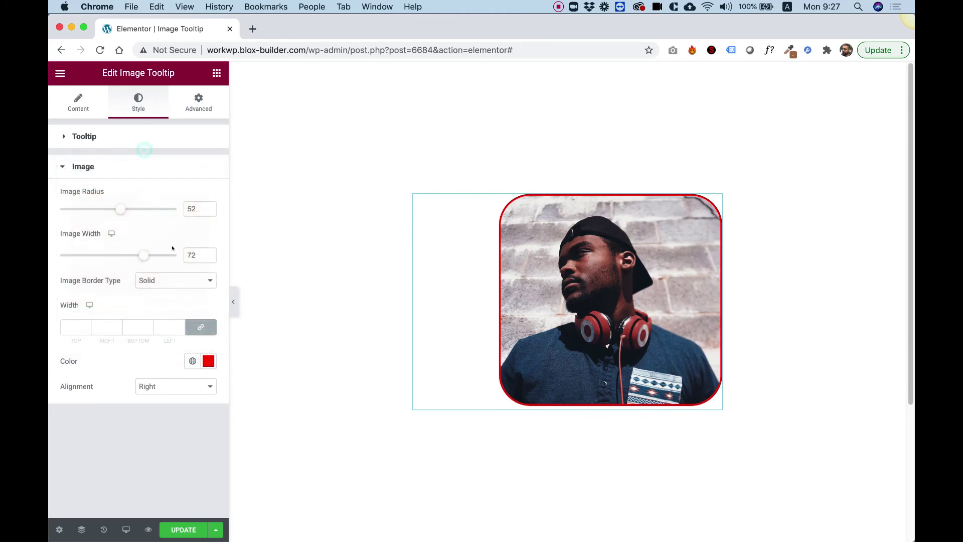
Step: Set the image border width to 10 on every side
{"action": "left_click", "coordinate": [80, 327]}
{"action": "type", "text": "10"}
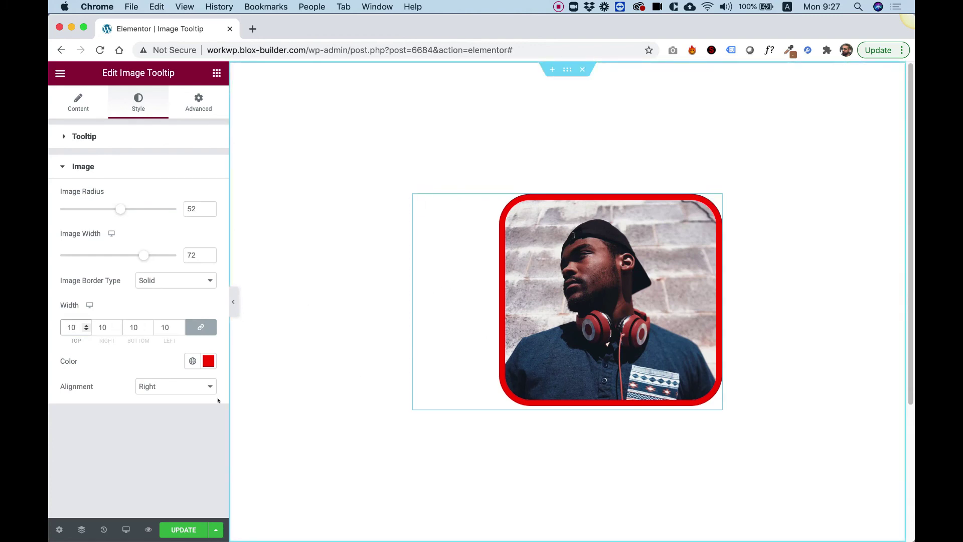
{"action": "left_click", "coordinate": [182, 387]}
Step: Change the image alignment from Right to Center
{"action": "left_click", "coordinate": [156, 366]}
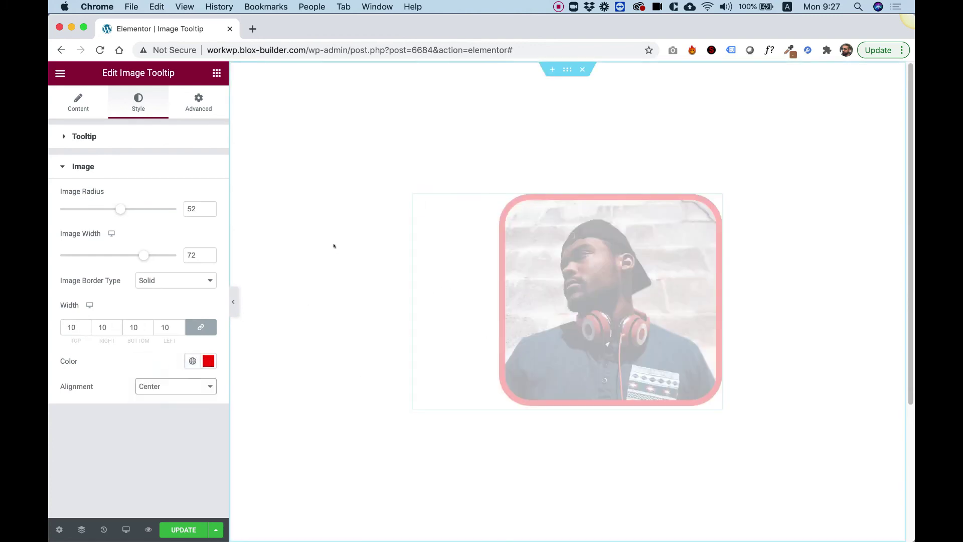